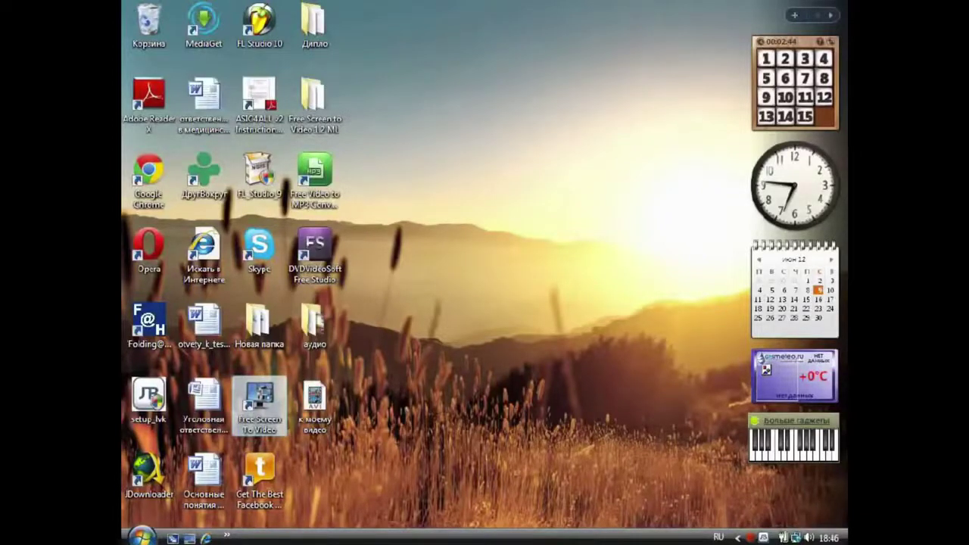
Launch the TurboSite application from the desktop folder Дипло\TurboSite.
left_click(620, 347)
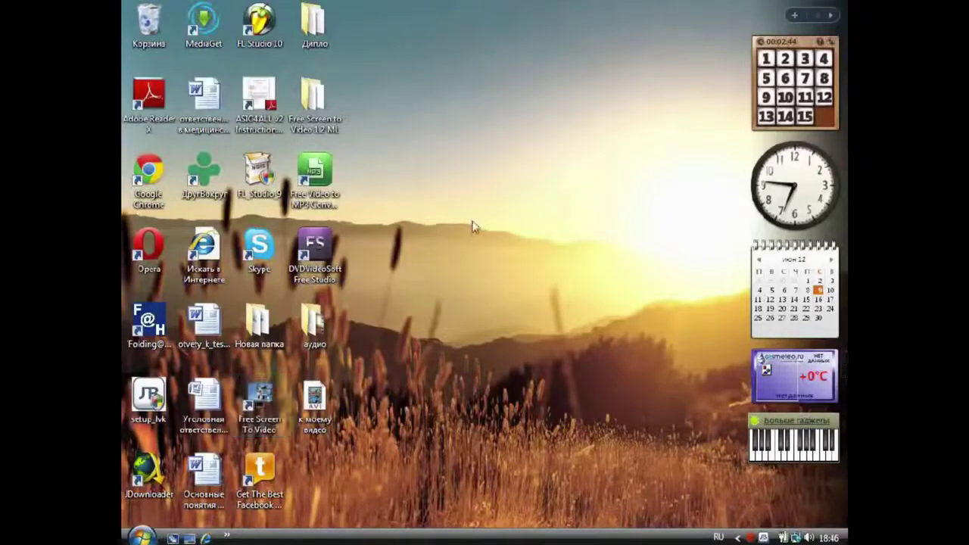
double_click(315, 23)
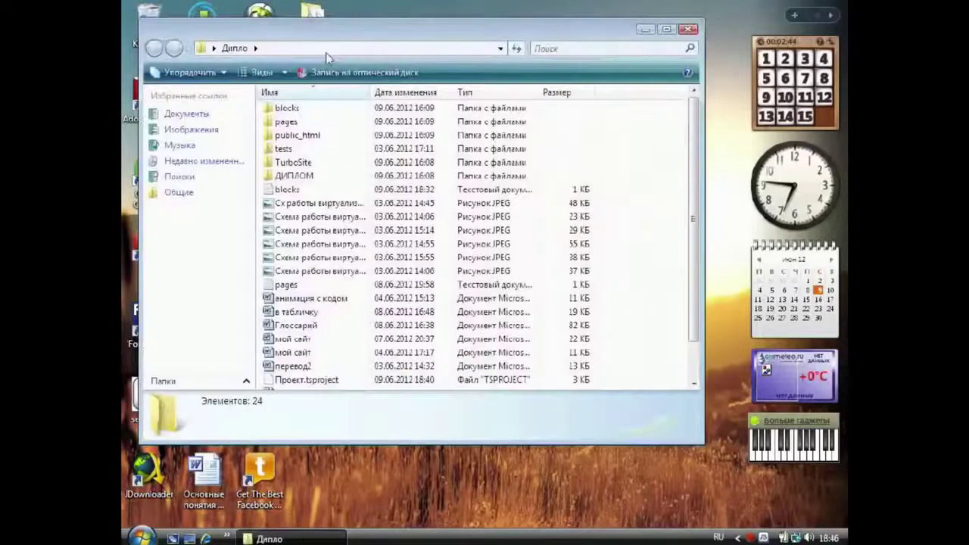
double_click(304, 162)
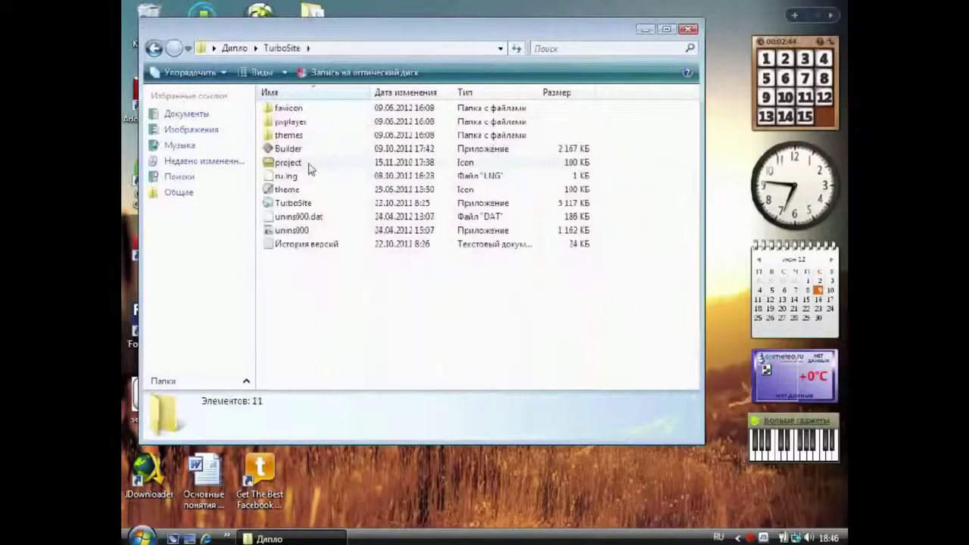
double_click(303, 204)
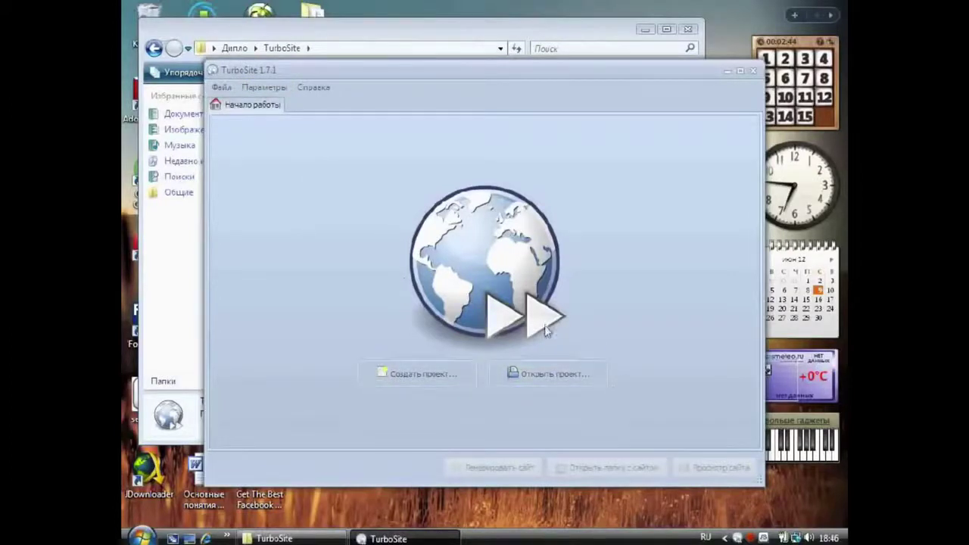
Open the Проект.tsproject project and preview the generated site in the browser.
left_click(560, 372)
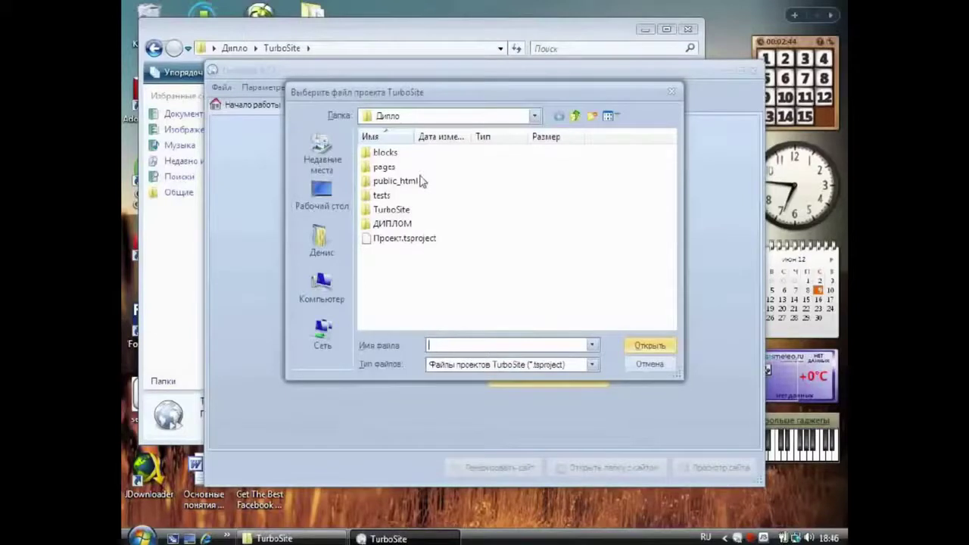
left_click(399, 239)
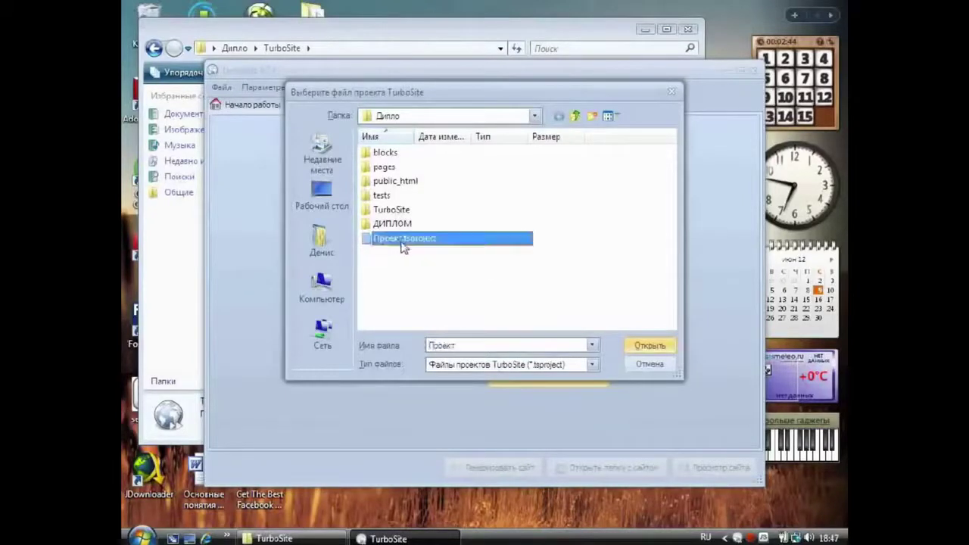
left_click(634, 345)
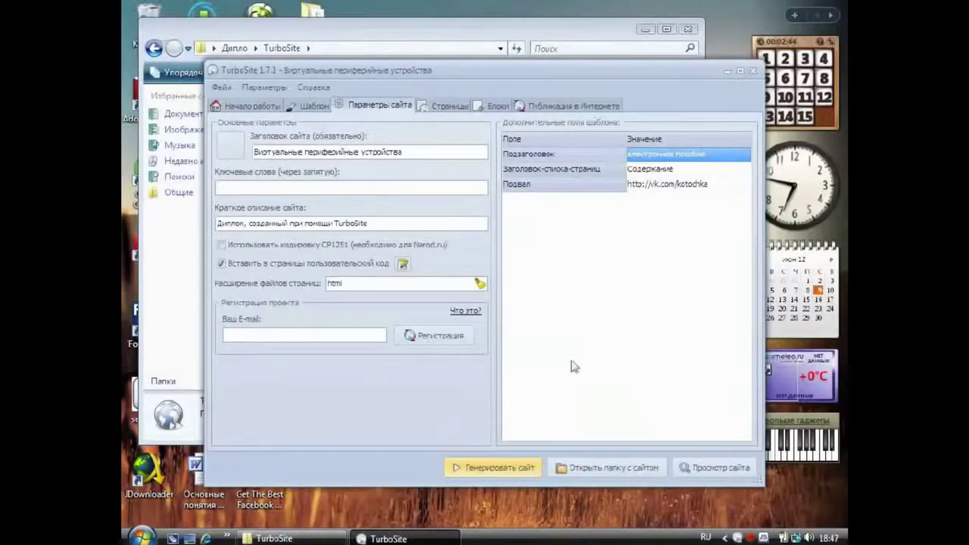
left_click(726, 470)
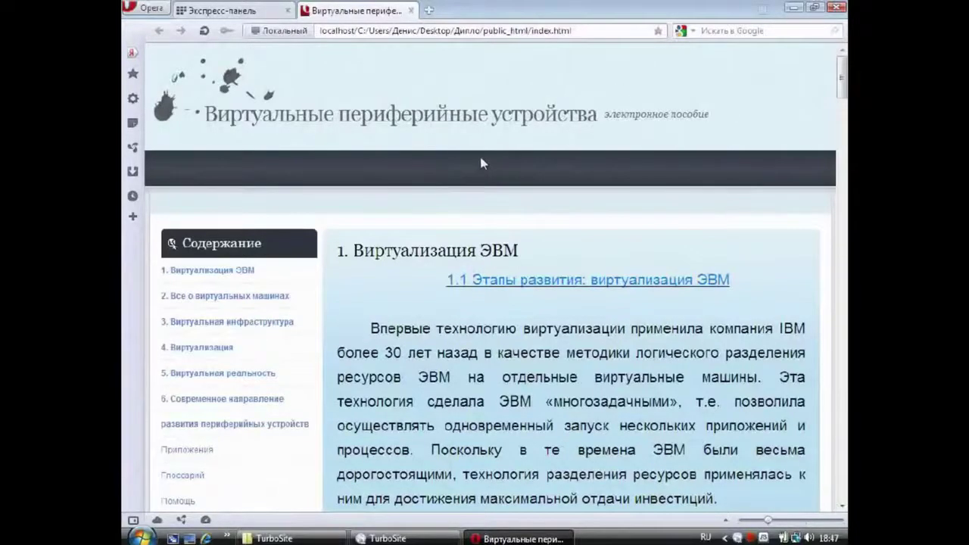
Scroll through index.html, chapter '1. Виртуализация ЭВМ', and its sidebar videos.
scroll(481, 163, "down", 5)
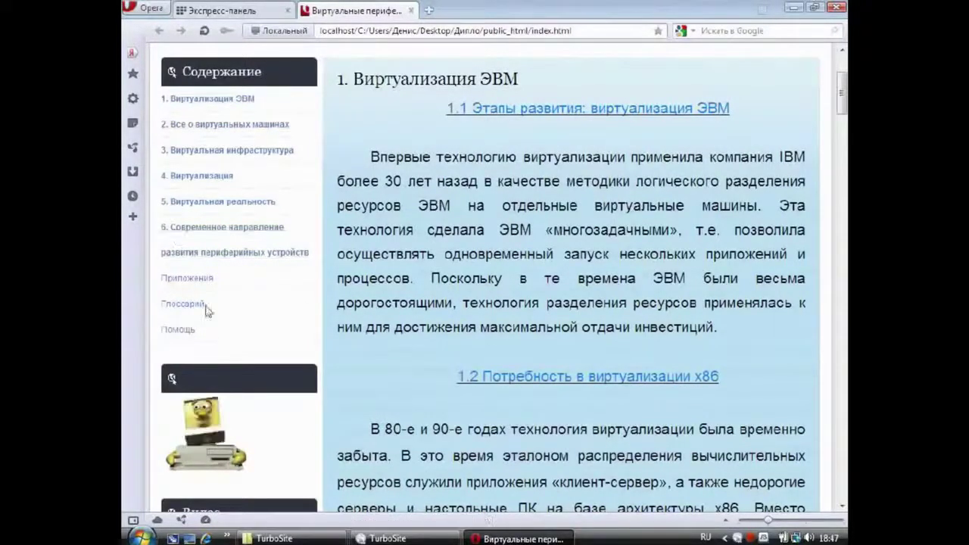
left_click_drag(841, 92, 834, 492)
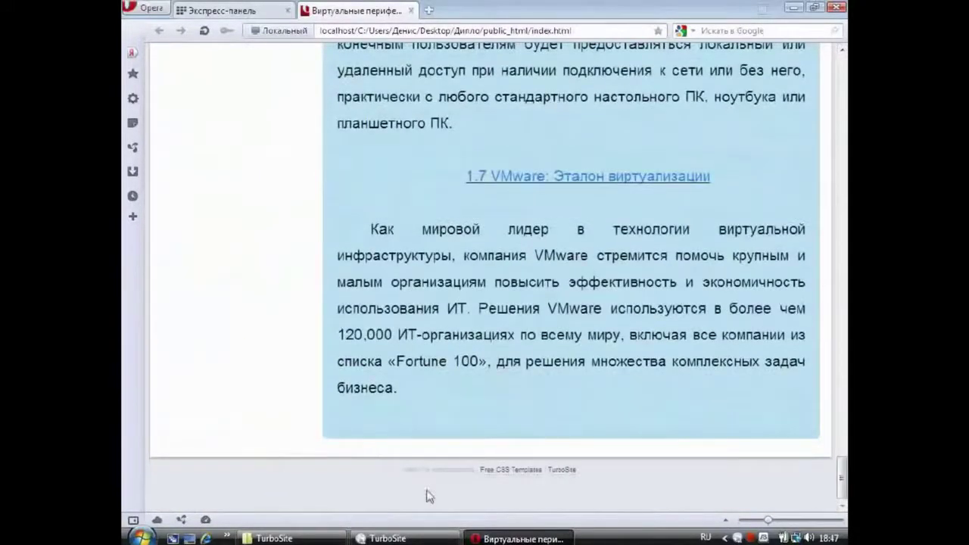
left_click_drag(840, 476, 833, 76)
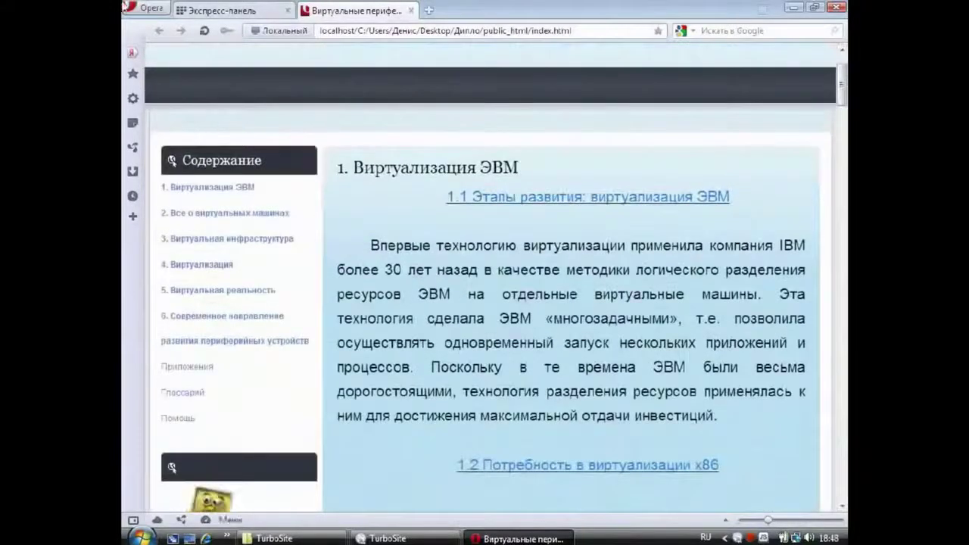
scroll(193, 373, "down", 4)
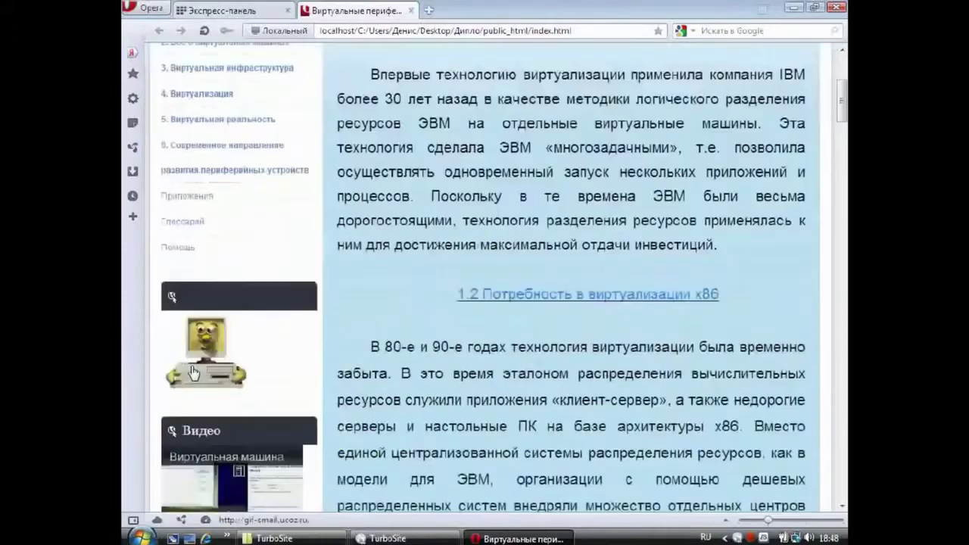
scroll(193, 373, "down", 2)
scroll(317, 302, "up", 4)
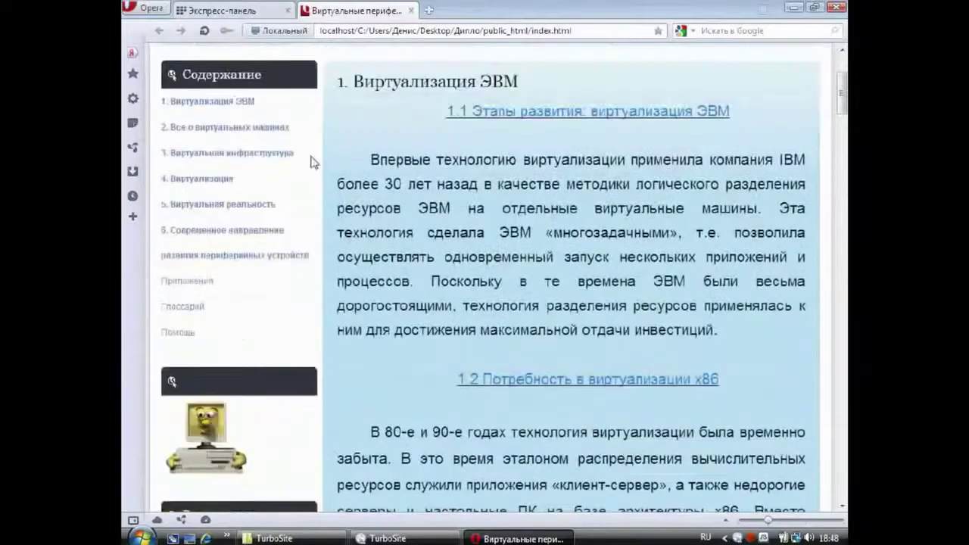
scroll(164, 300, "down", 4)
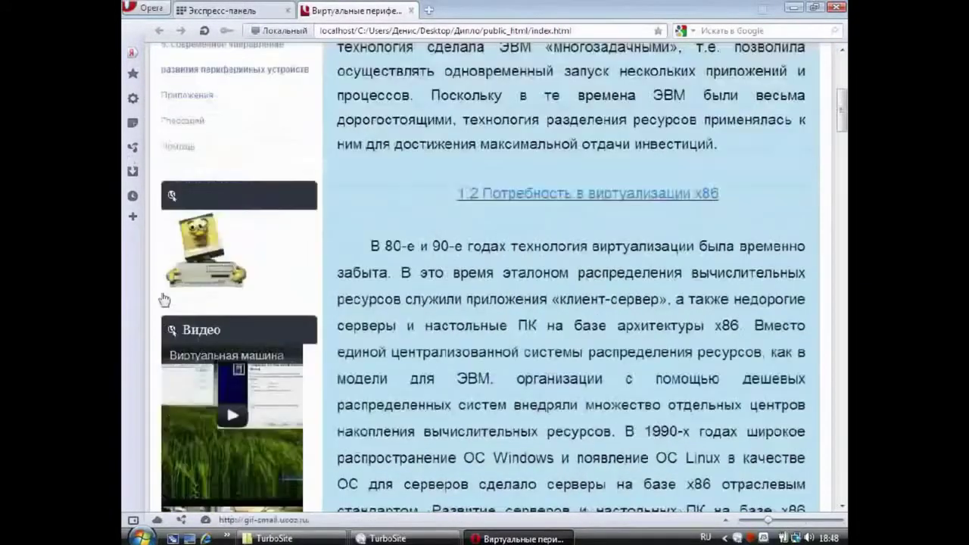
scroll(164, 299, "down", 2)
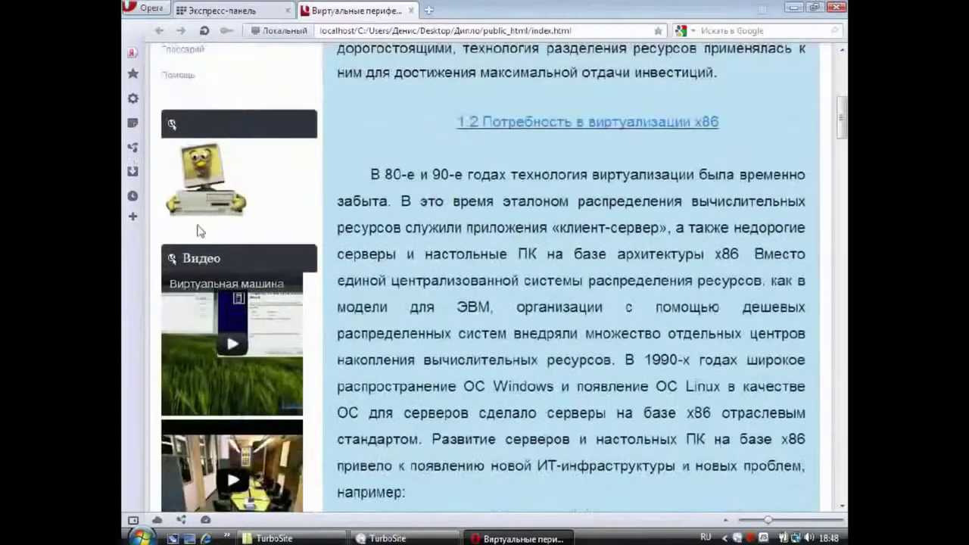
scroll(283, 228, "down", 4)
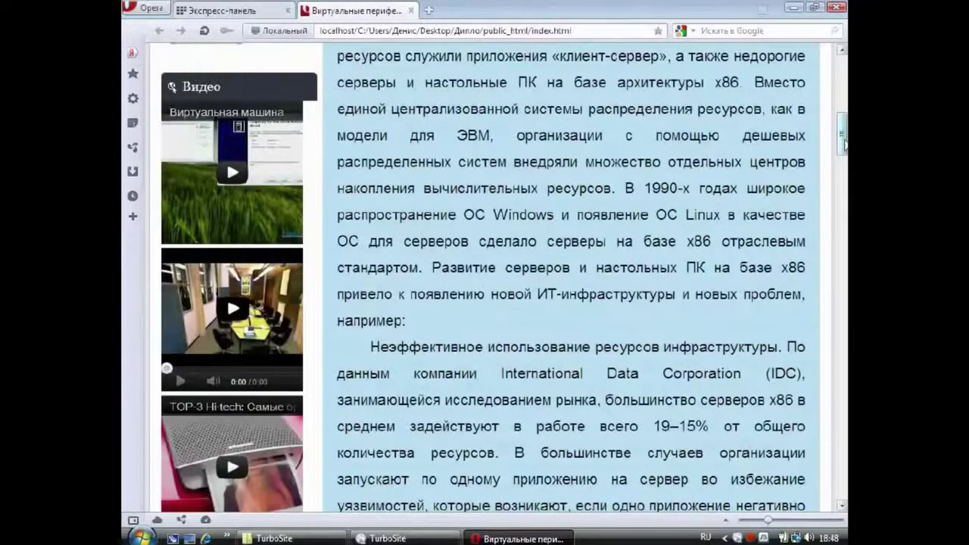
left_click_drag(843, 144, 843, 87)
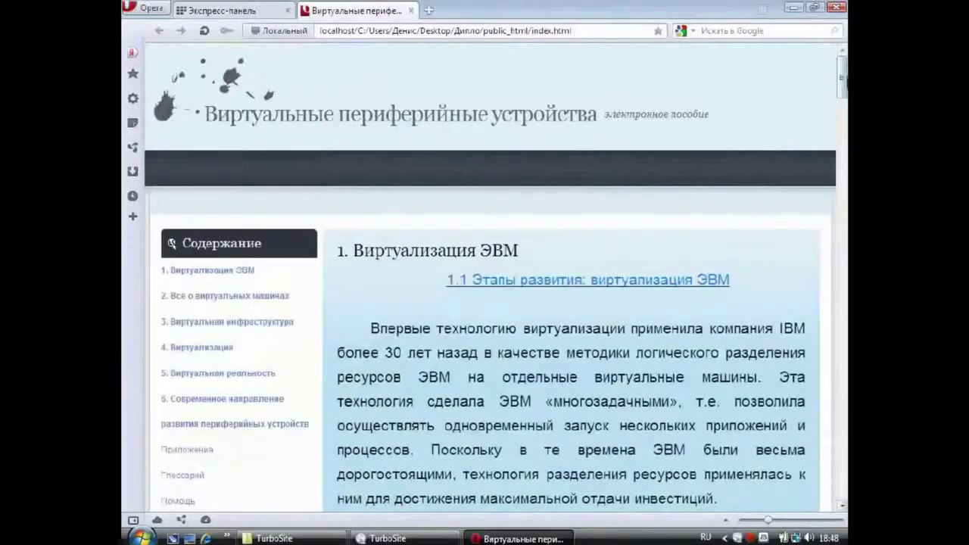
mouse_move(841, 78)
left_mouse_down()
mouse_move(842, 280)
mouse_move(838, 70)
left_mouse_up()
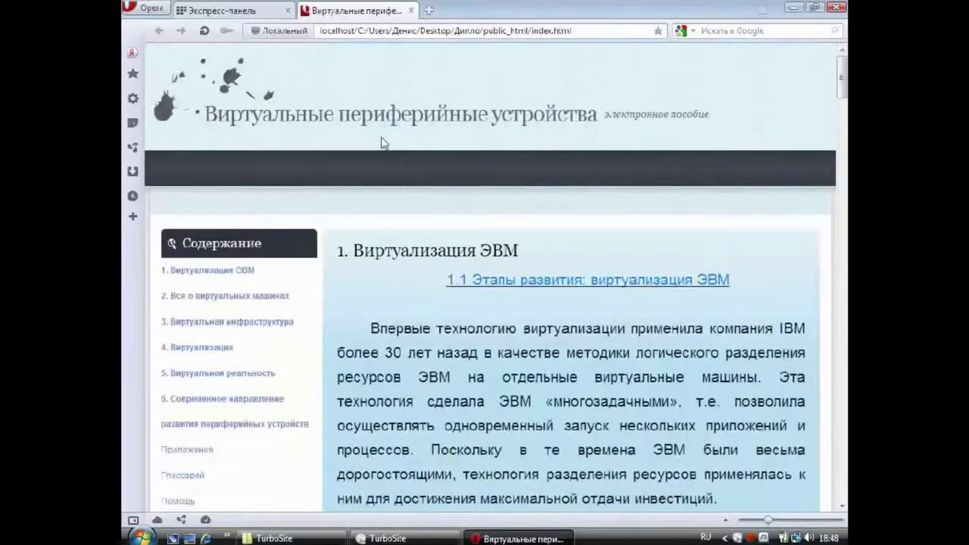
scroll(367, 139, "down", 3)
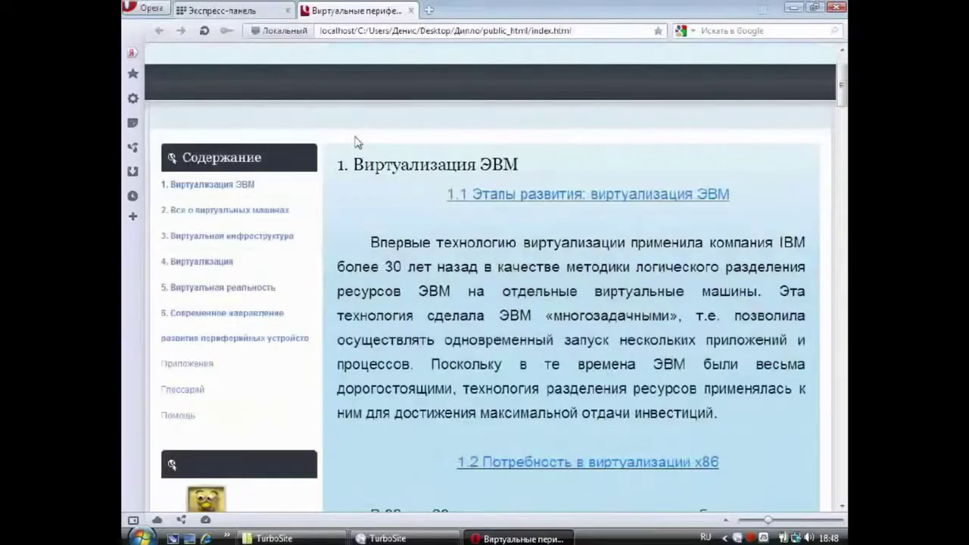
Go to page '2. Все о виртуальных машинах', then on to page 3, and scroll through it.
left_click(220, 211)
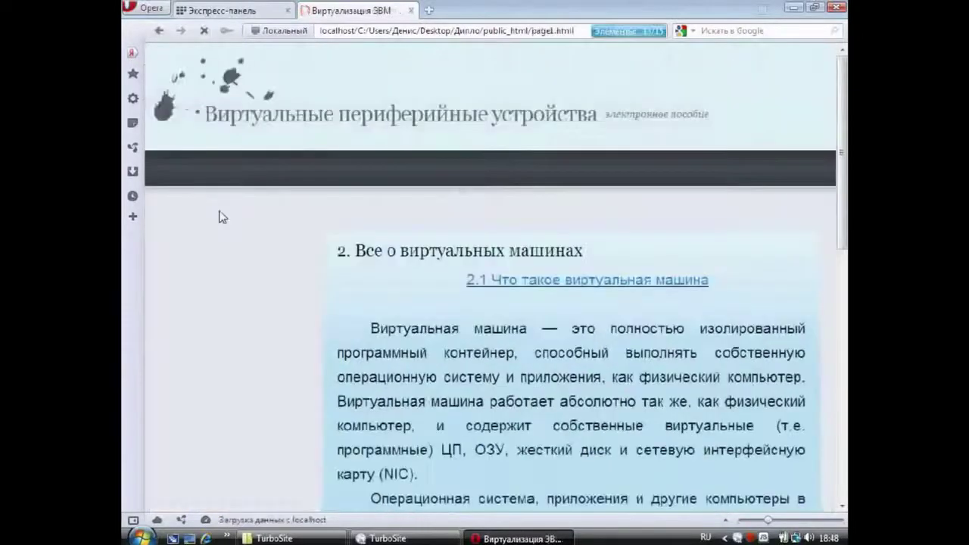
left_click(227, 324)
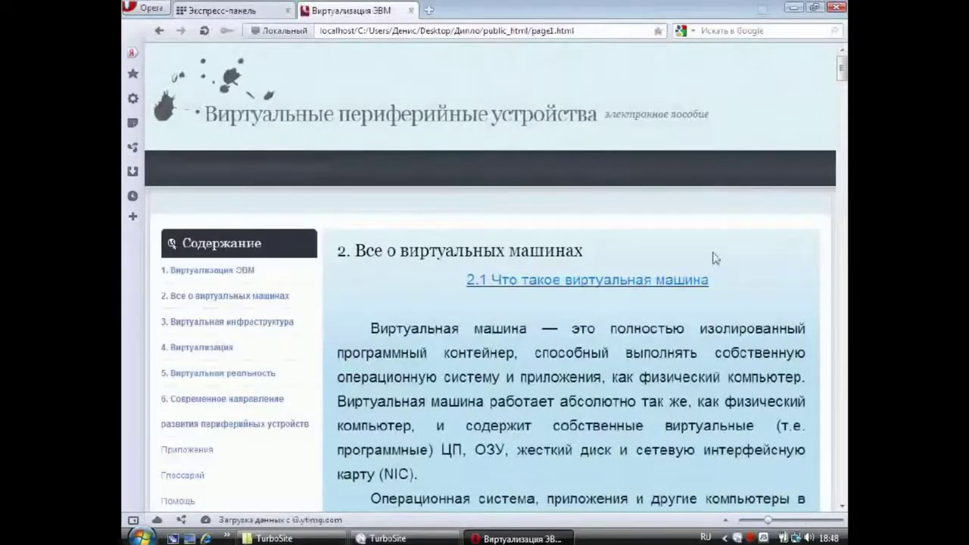
left_click_drag(842, 69, 827, 153)
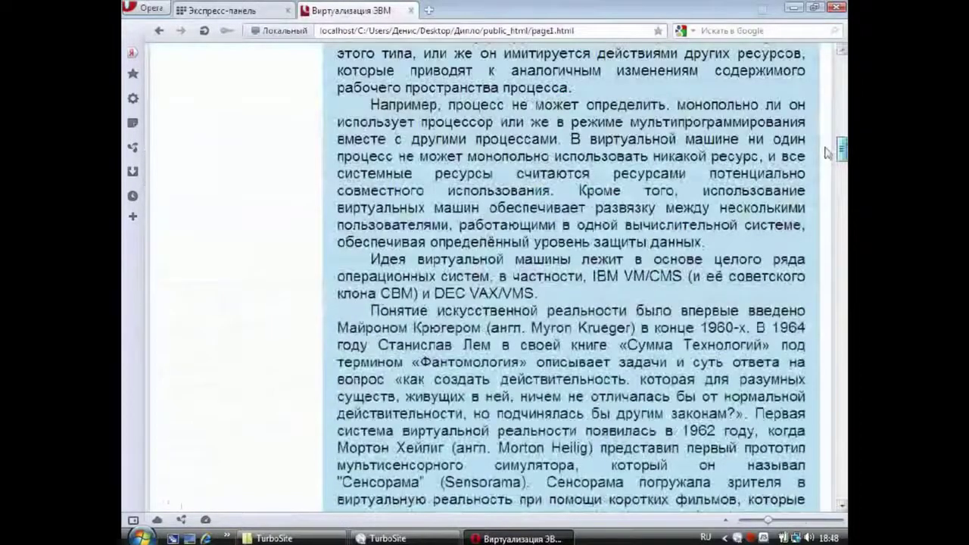
left_click_drag(840, 150, 837, 297)
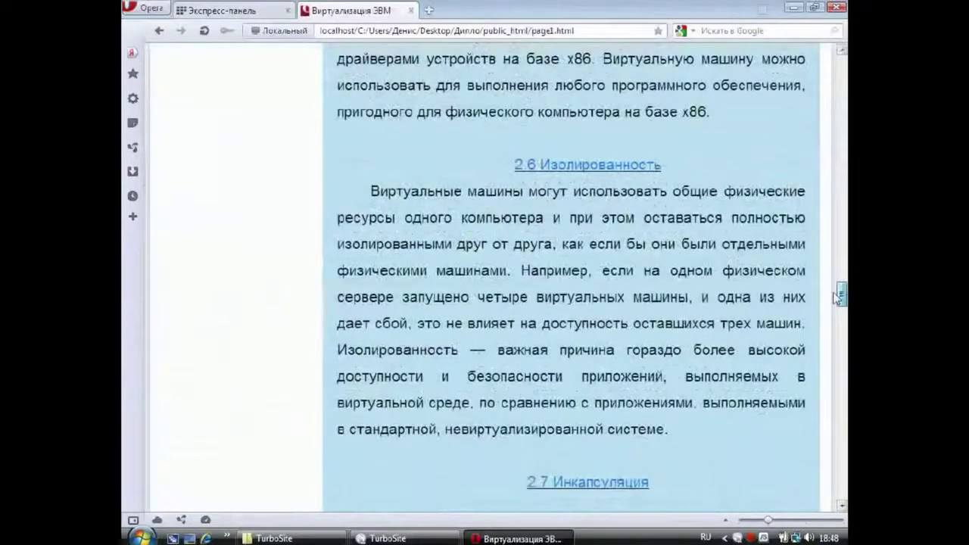
left_click_drag(838, 297, 838, 349)
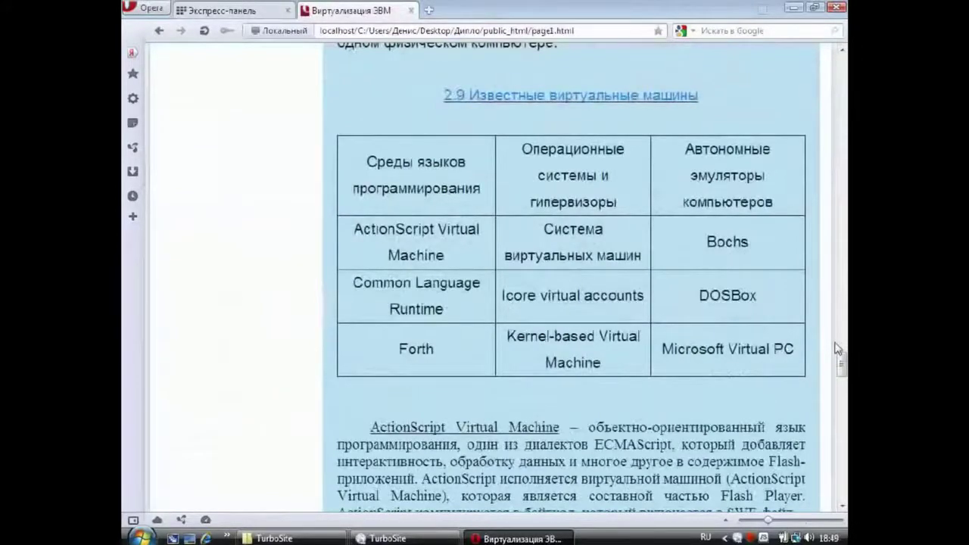
left_click_drag(838, 349, 838, 114)
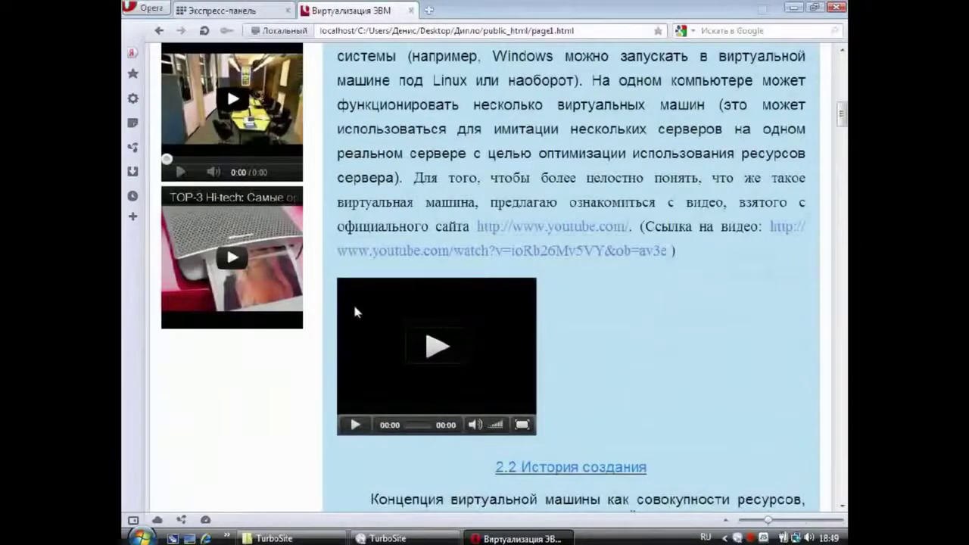
Play and pause the embedded virtual machine video, then go to section '4. Виртуализация'.
left_click(437, 348)
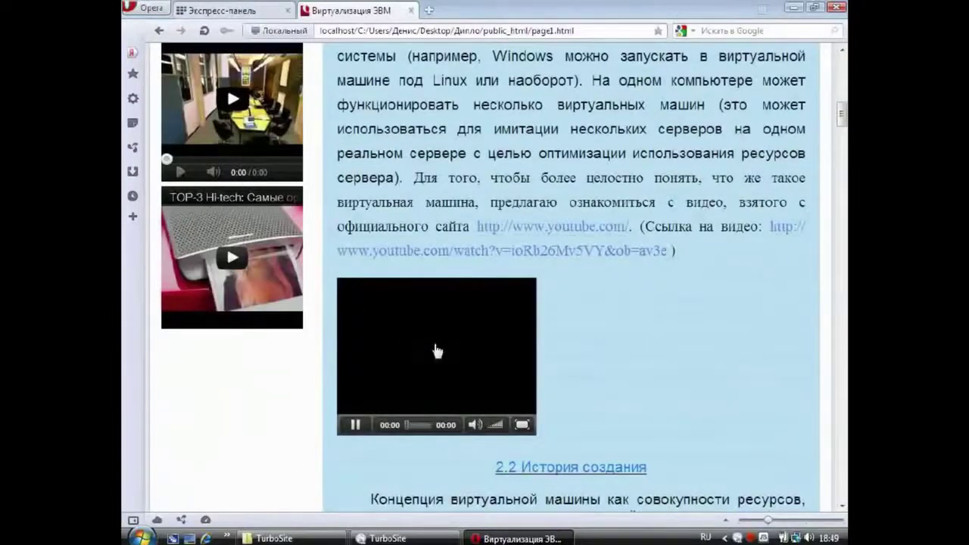
left_click(355, 425)
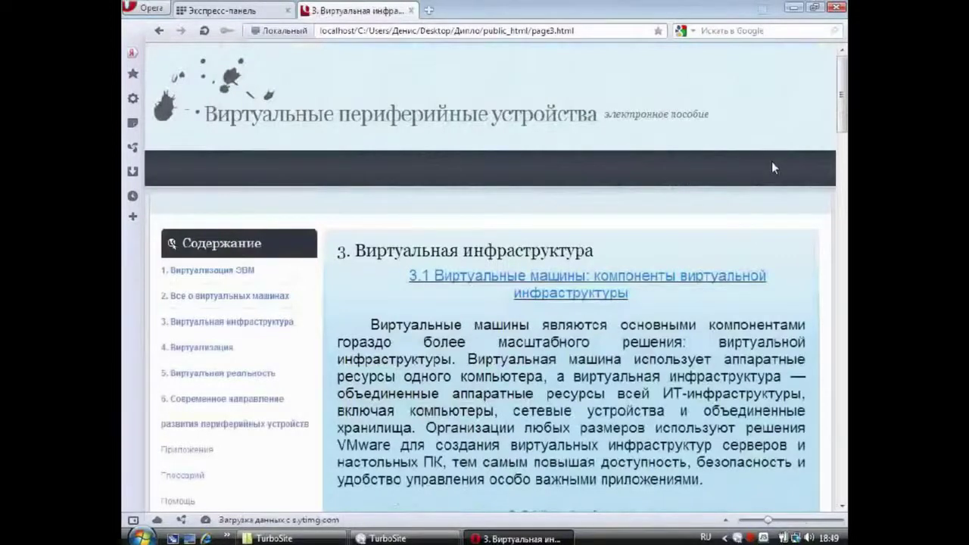
left_click(839, 154)
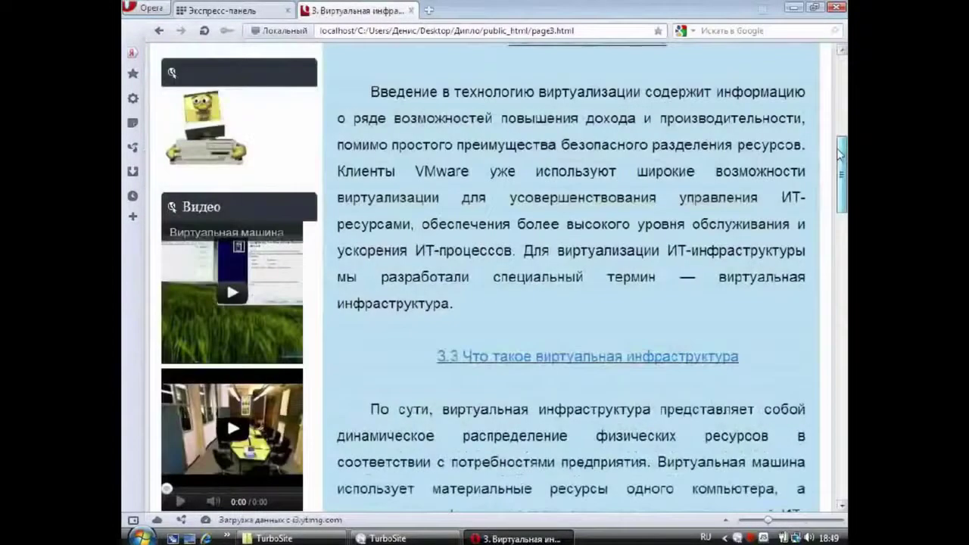
scroll(227, 346, "up", 5)
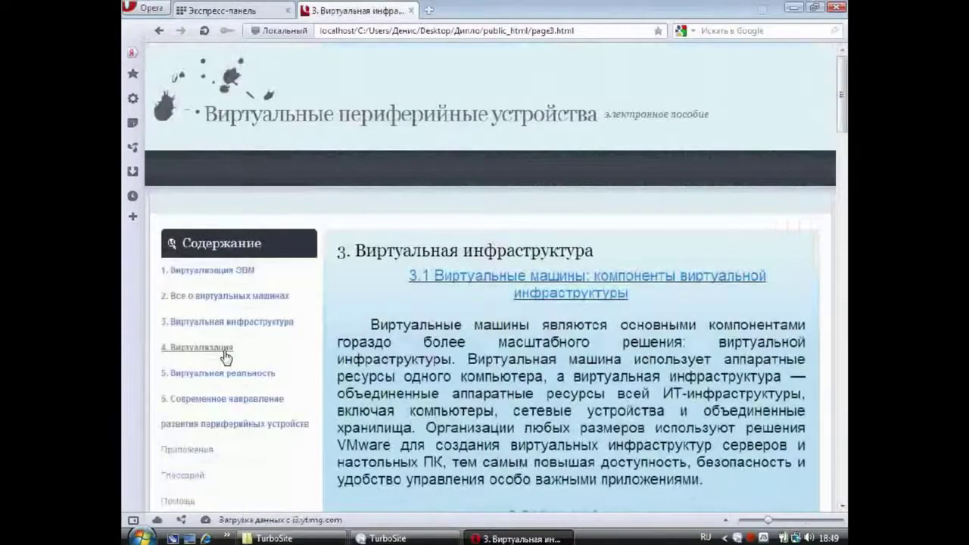
left_click(225, 347)
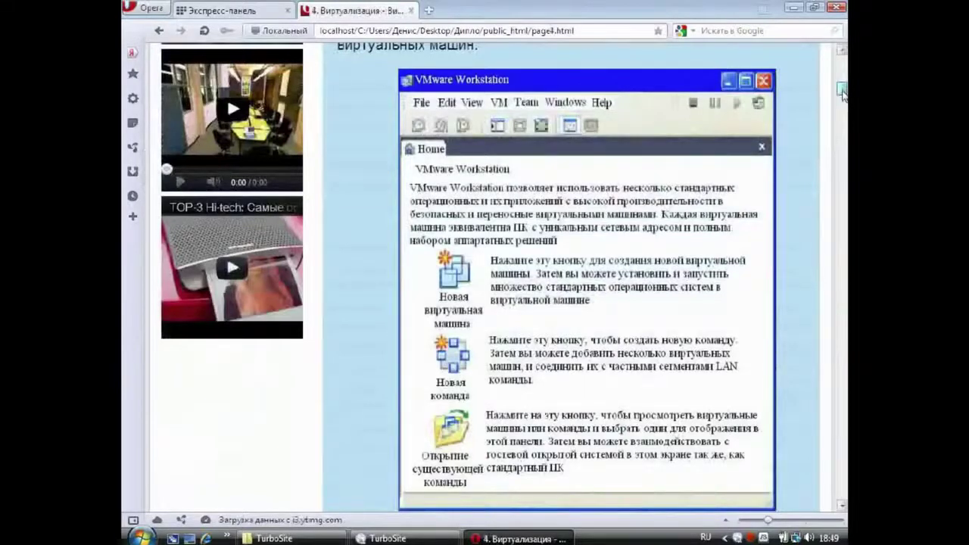
Scroll down section 4 past Рисунок 1, the VMware Workstation figure.
left_click_drag(842, 91, 841, 97)
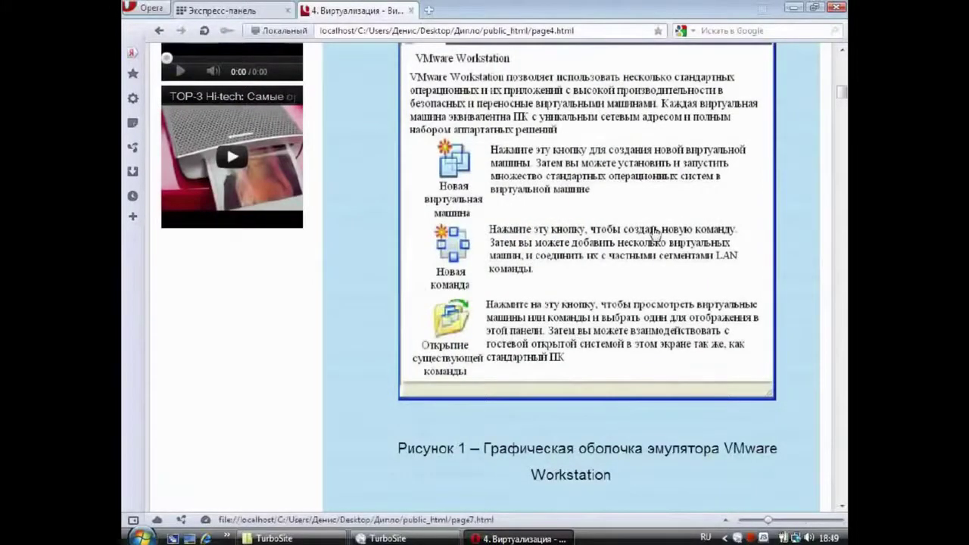
left_click_drag(841, 97, 844, 442)
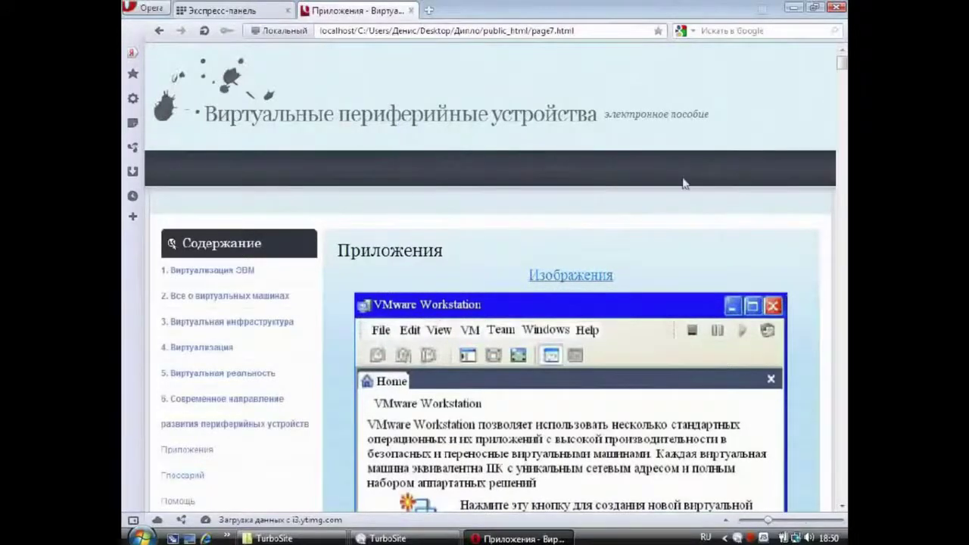
mouse_move(842, 64)
left_mouse_down()
mouse_move(841, 277)
mouse_move(843, 65)
left_mouse_up()
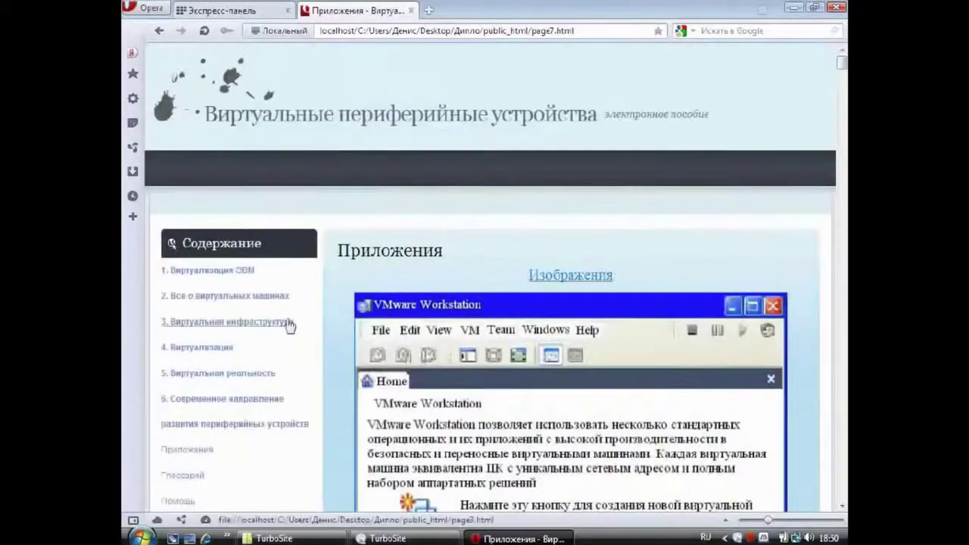
Open section '5. Виртуальная реальность', play and pause its video, then return to the top.
left_click(228, 378)
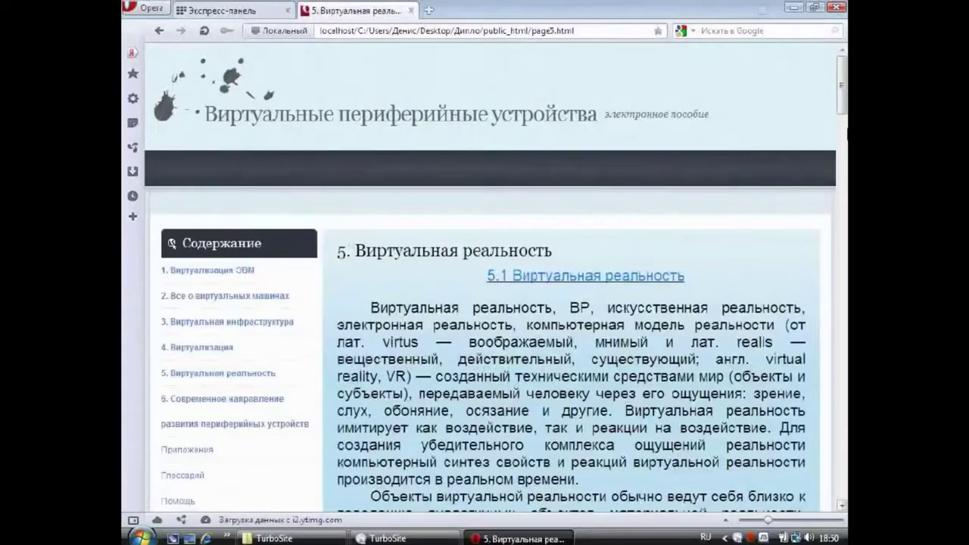
scroll(841, 499, "down", 8)
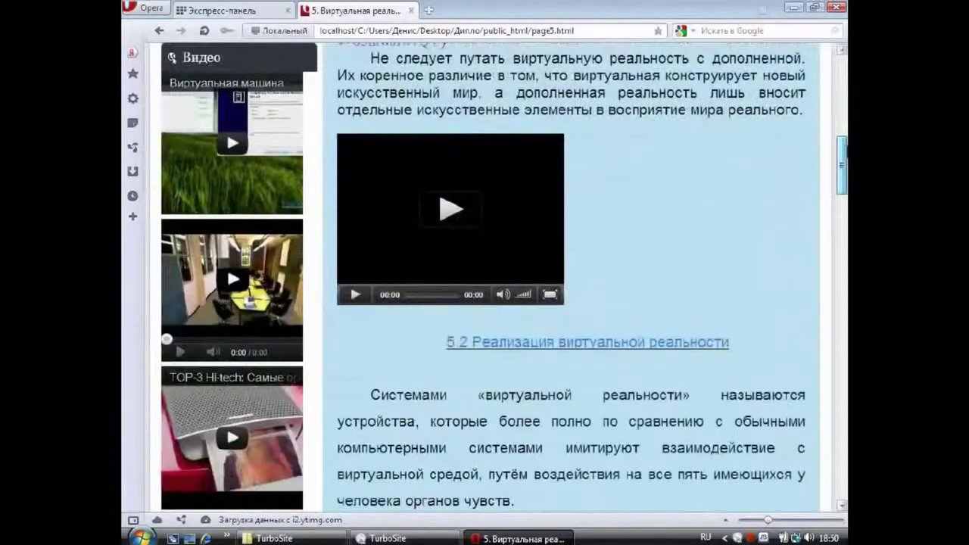
scroll(373, 368, "up", 2)
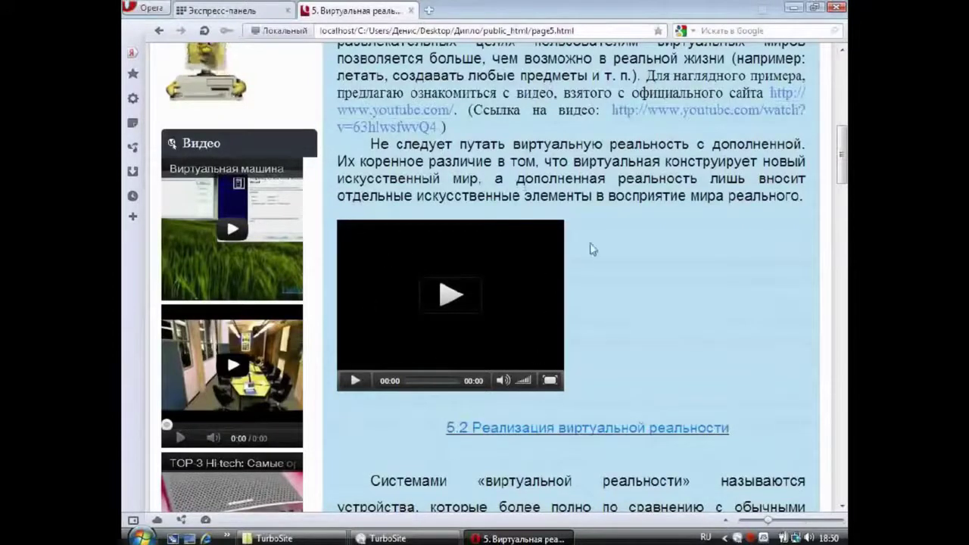
left_click(452, 298)
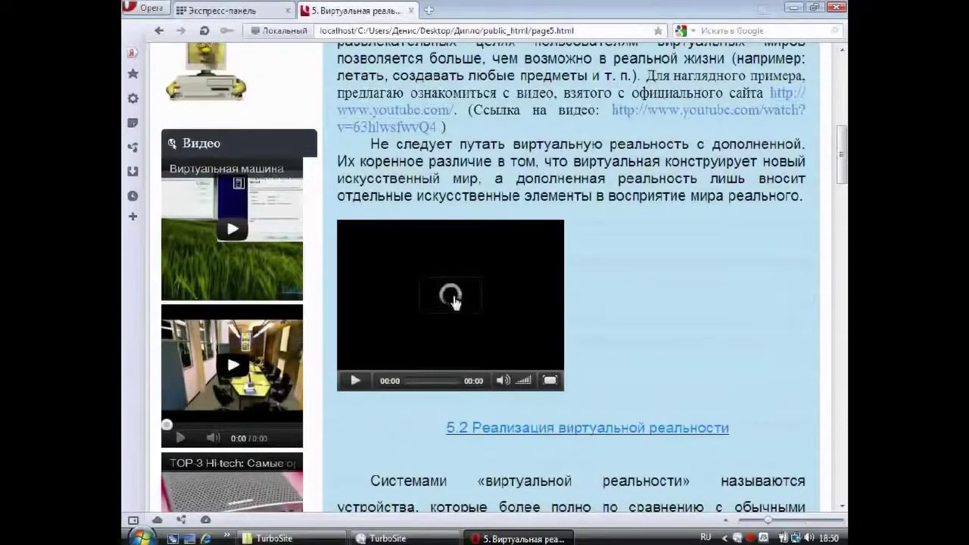
left_click(357, 382)
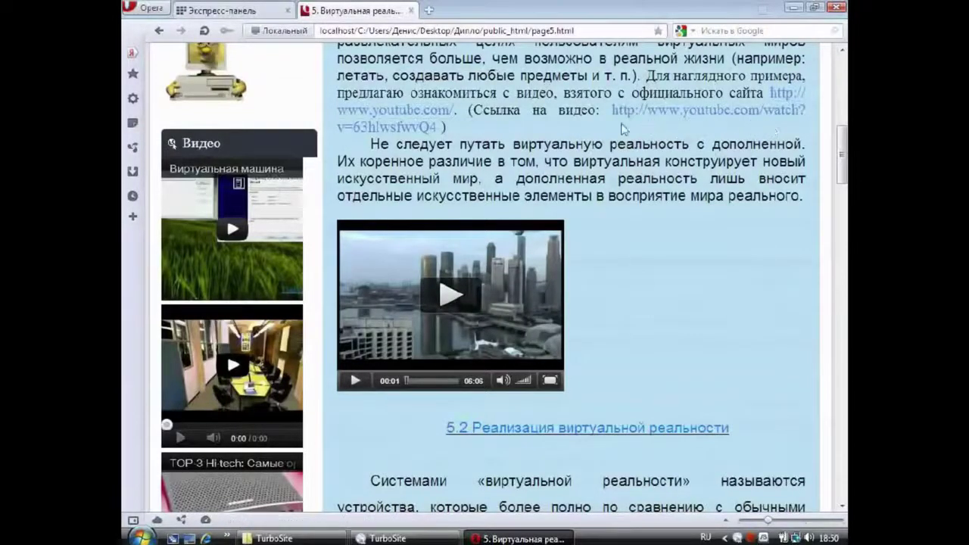
key("Home")
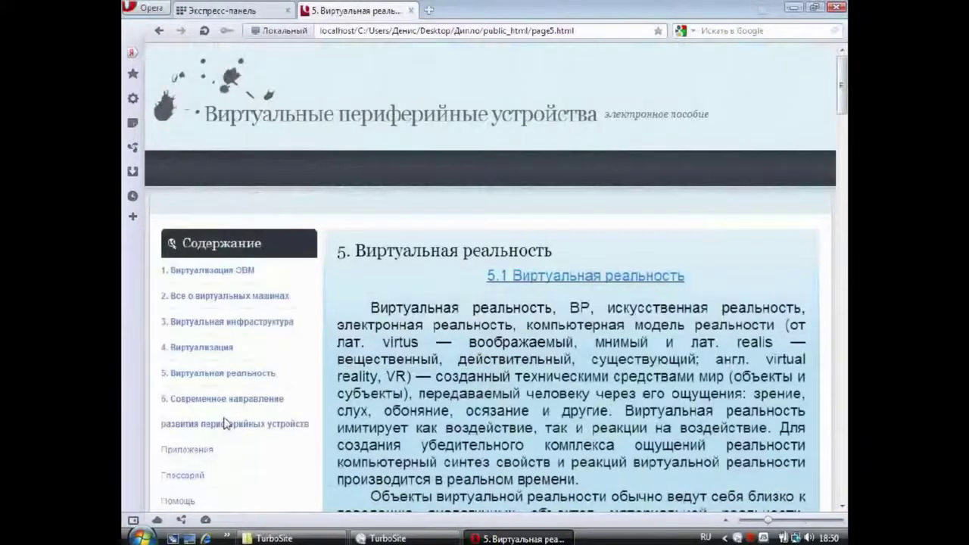
Open section 6, start its unusual-glasses video, and scroll through the figures to the end.
left_click(226, 422)
left_click_drag(841, 79, 841, 123)
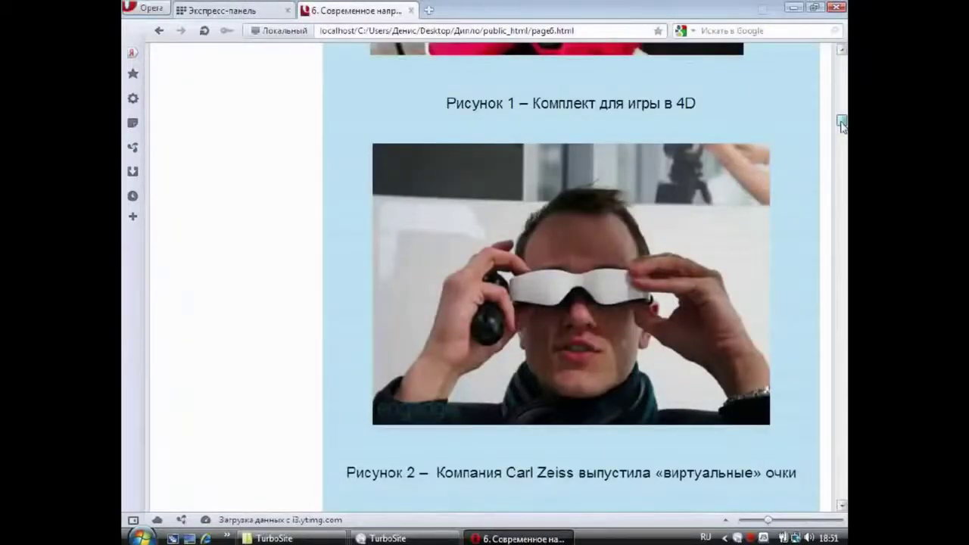
scroll(387, 267, "down", 5)
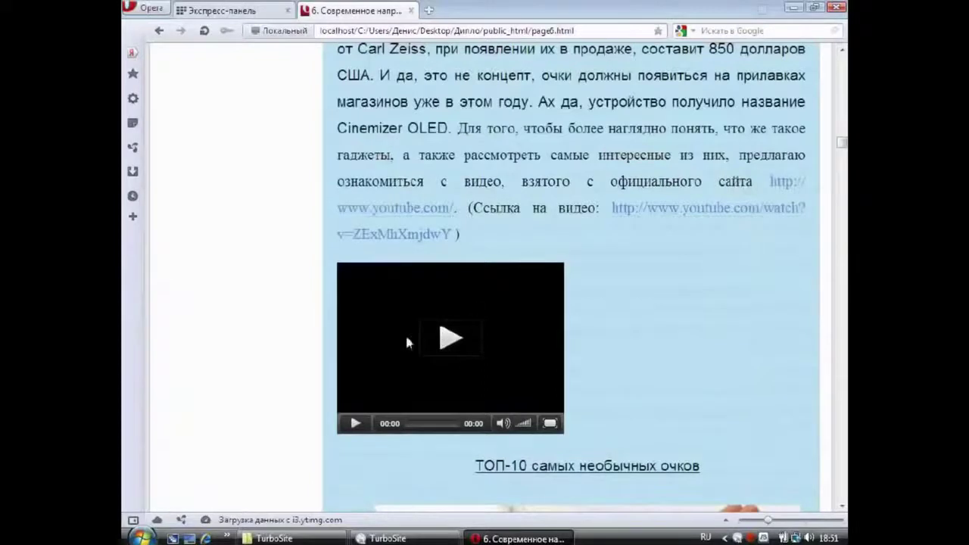
left_click(444, 341)
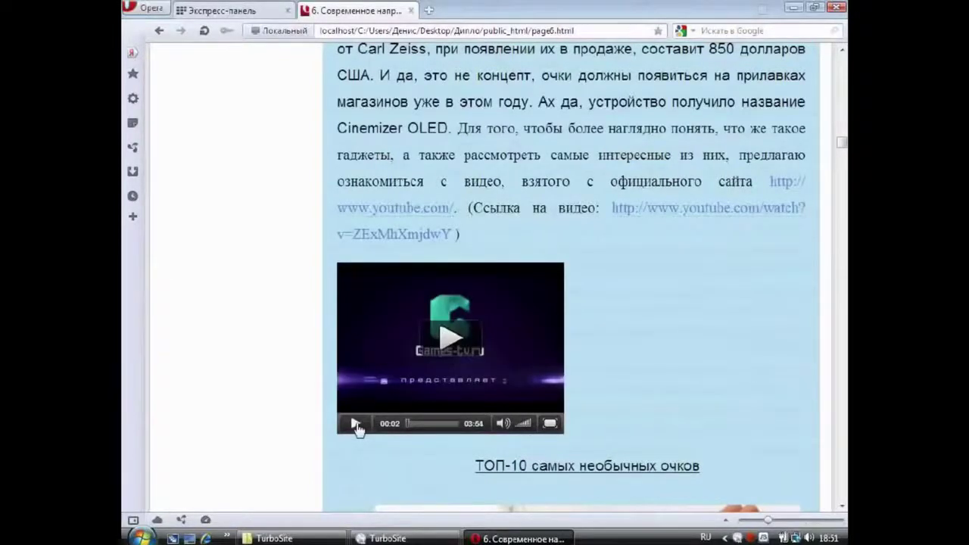
left_click_drag(841, 142, 842, 193)
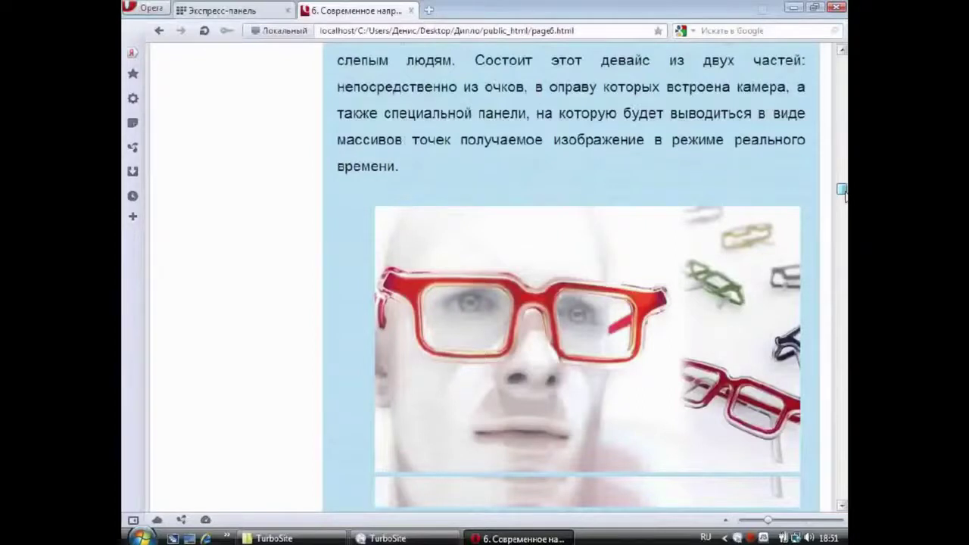
left_click_drag(842, 191, 843, 292)
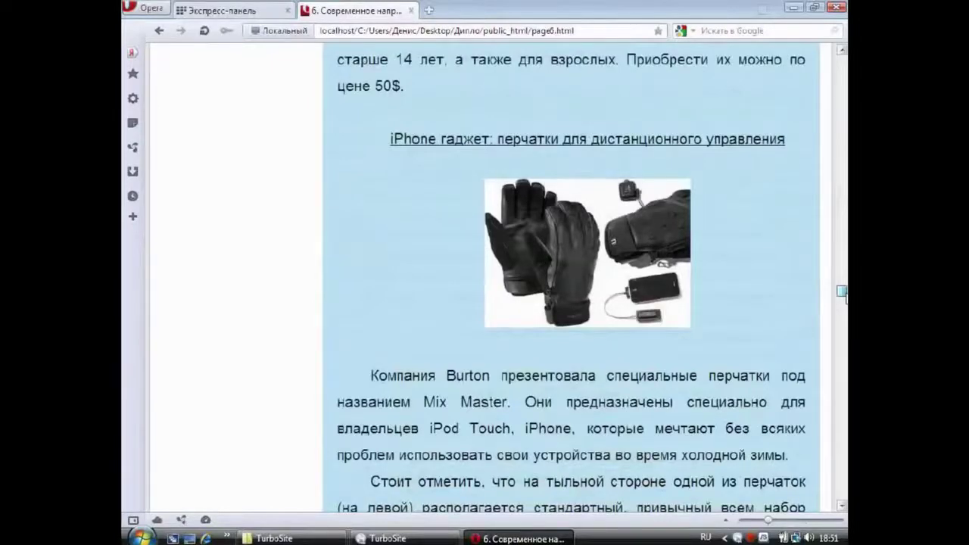
left_click_drag(842, 292, 843, 367)
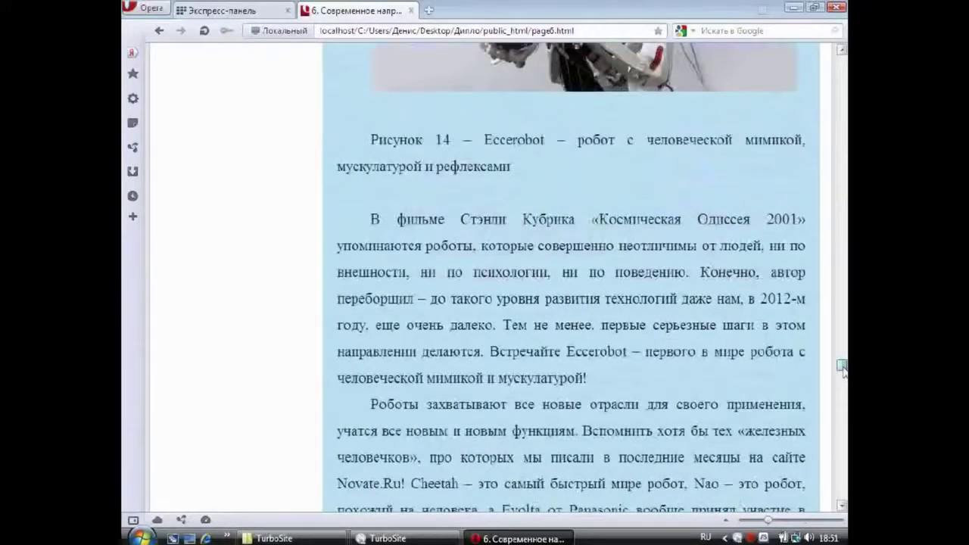
left_click_drag(843, 367, 842, 467)
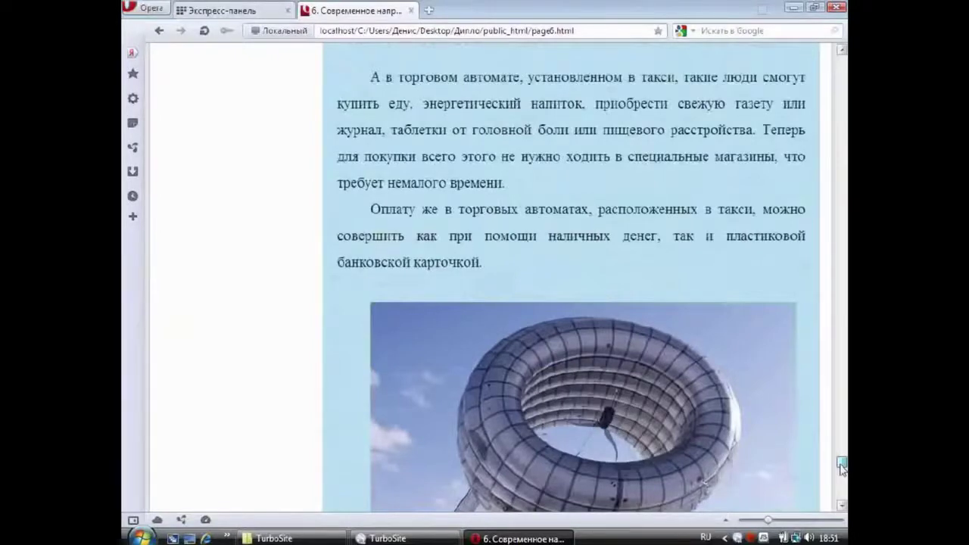
left_click_drag(842, 467, 842, 61)
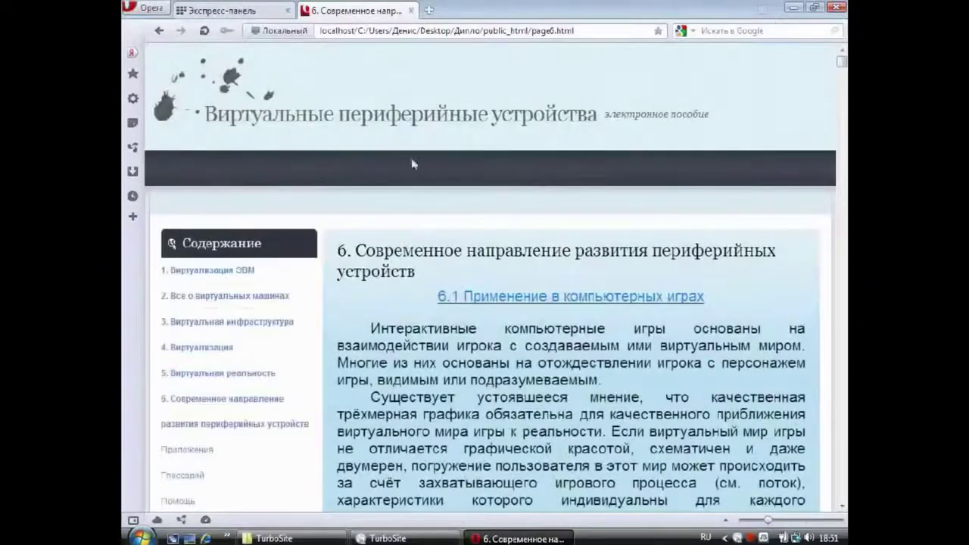
Open Глоссарий and scroll through terms such as Виртуализация, Сервер and Виртуальная машина.
left_click(186, 480)
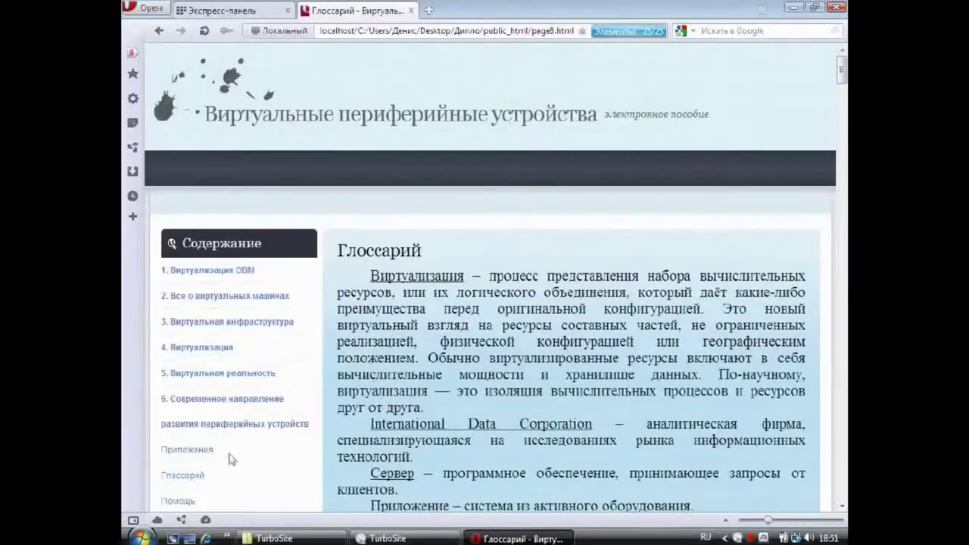
mouse_move(841, 75)
left_mouse_down()
mouse_move(842, 151)
mouse_move(841, 75)
left_mouse_up()
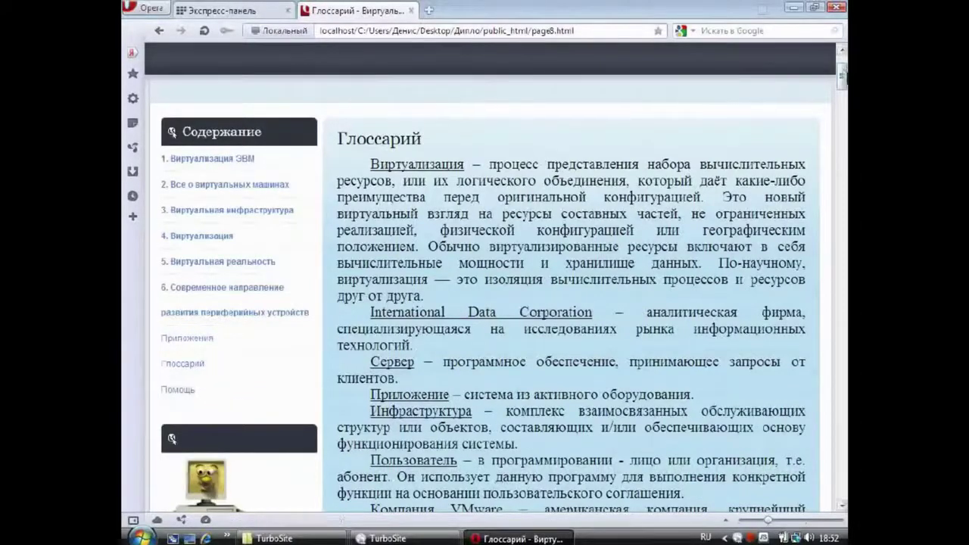
left_click_drag(842, 76, 843, 103)
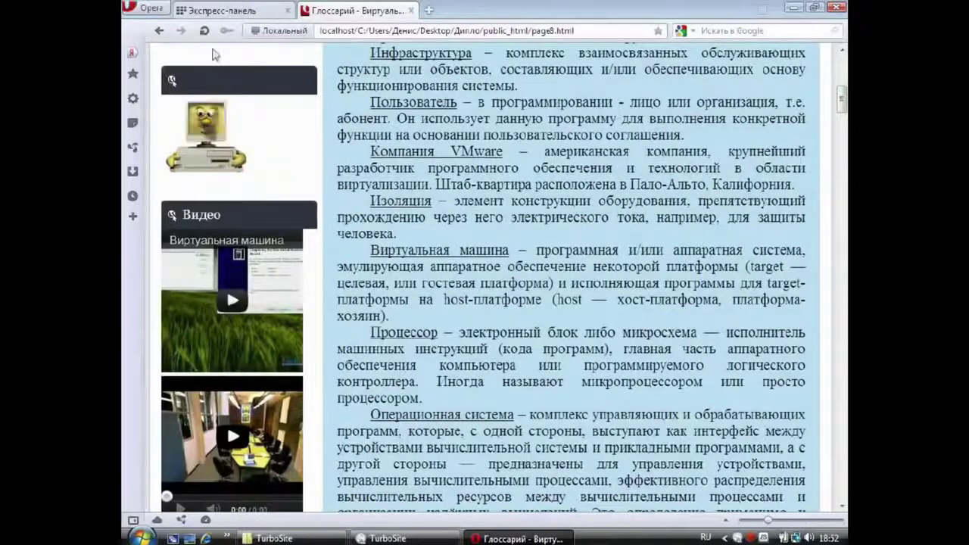
Follow the mascot link to gif-smail.ucoz.ru, then back on Глоссарий play the first video.
left_click(211, 127)
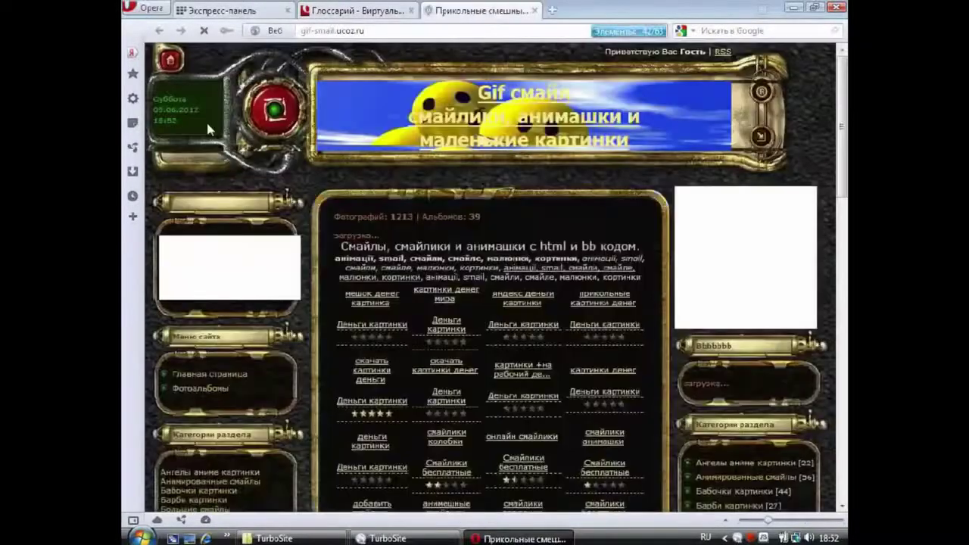
left_click_drag(844, 80, 843, 155)
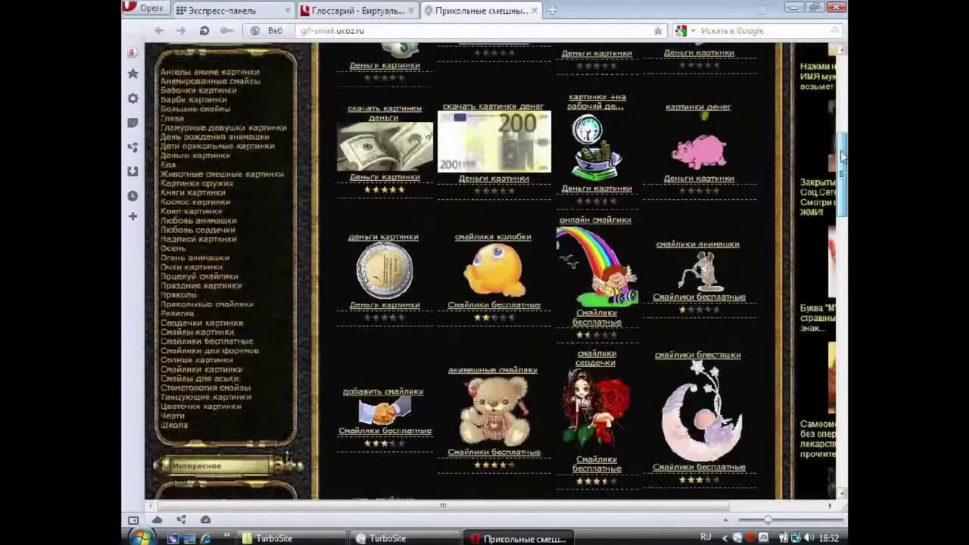
key("ctrl+Tab")
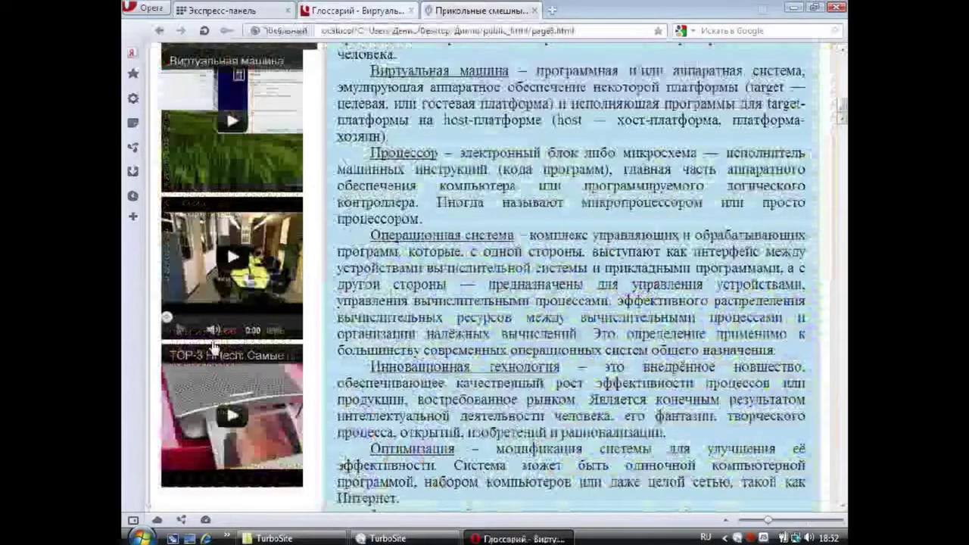
left_click(182, 184)
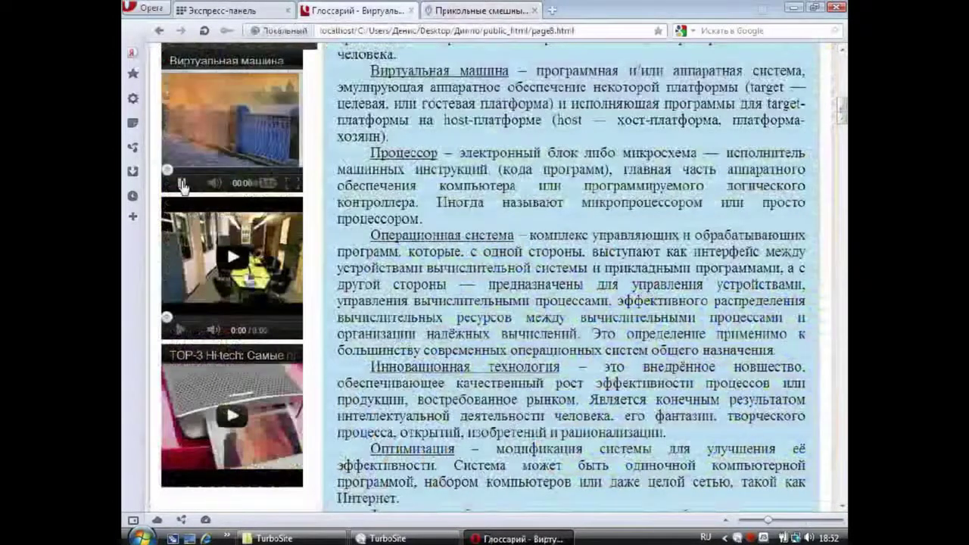